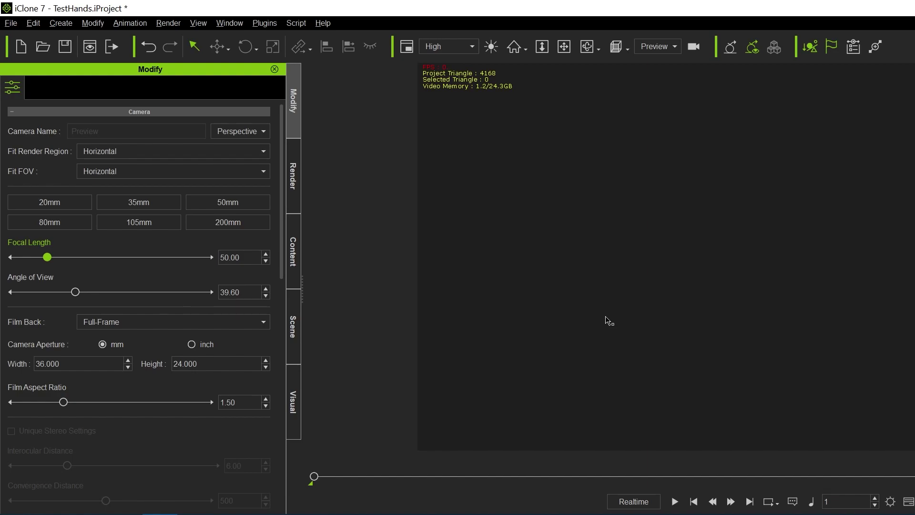
# - Switch the side panel from Modify to the Content library listing the G6 Hair templates
pyautogui.click(296, 271)
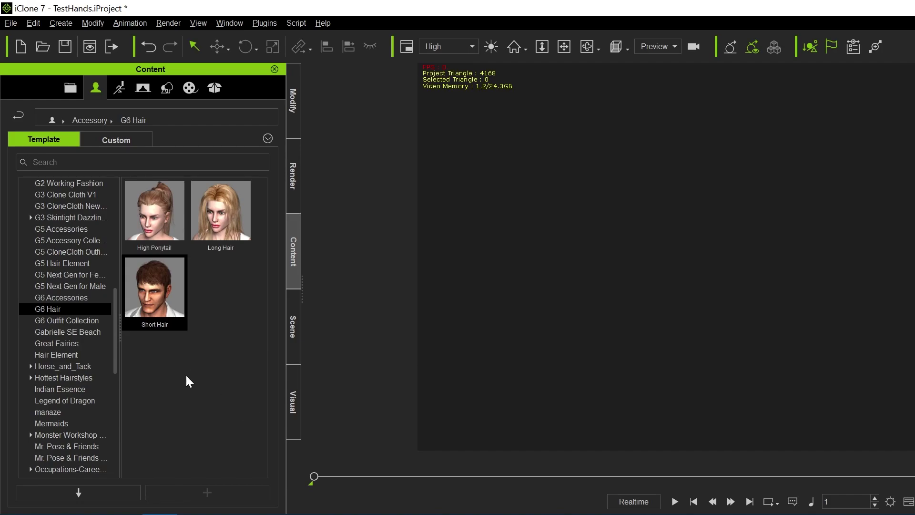
# - Load the 1.CC3+_Caleb avatar from the Template > Avatar library into the empty scene
pyautogui.scroll(10, 30, 215)
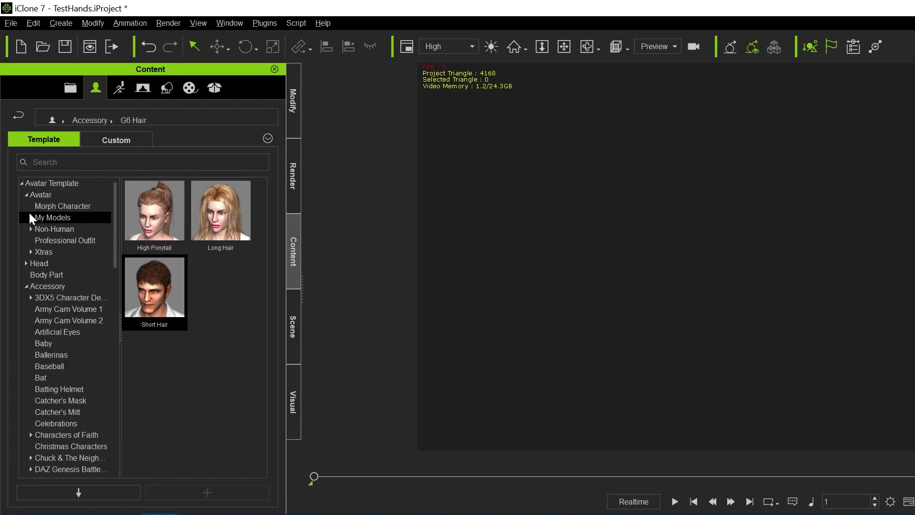
pyautogui.click(59, 195)
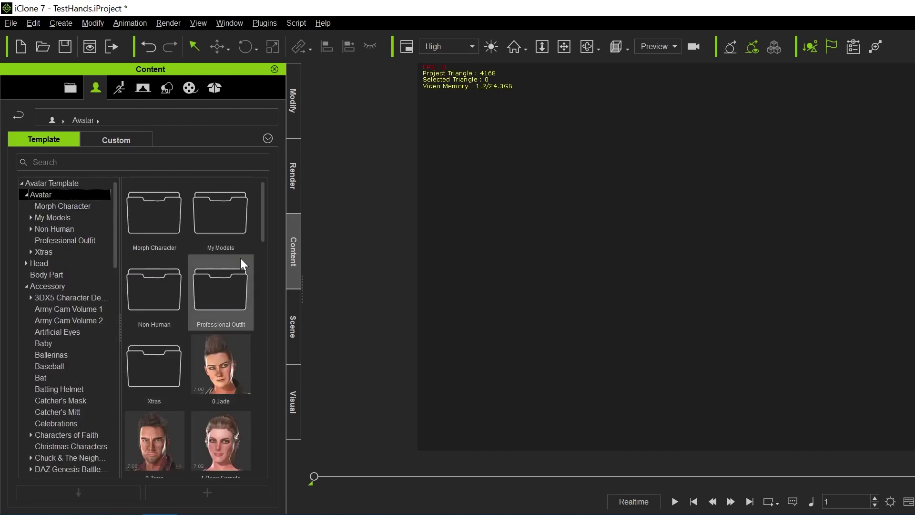
pyautogui.moveTo(264, 211); pyautogui.dragTo(263, 247)
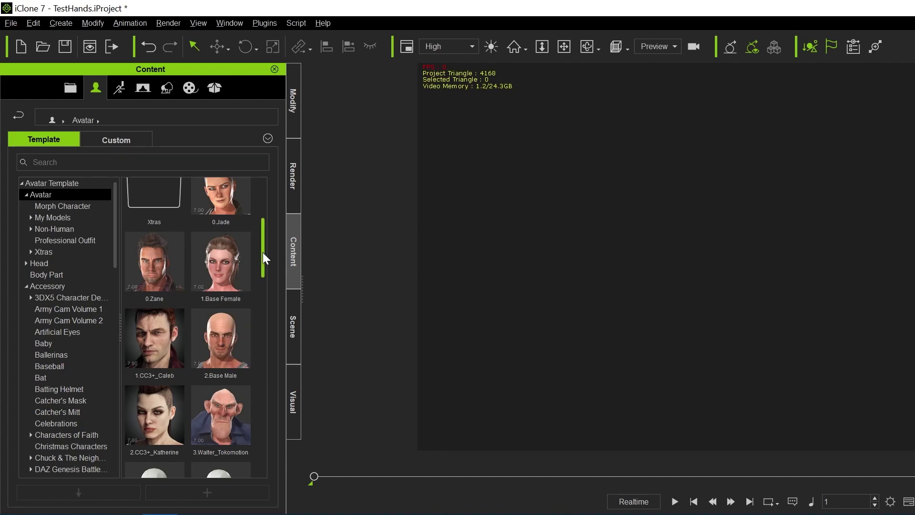
pyautogui.moveTo(262, 253); pyautogui.dragTo(262, 256)
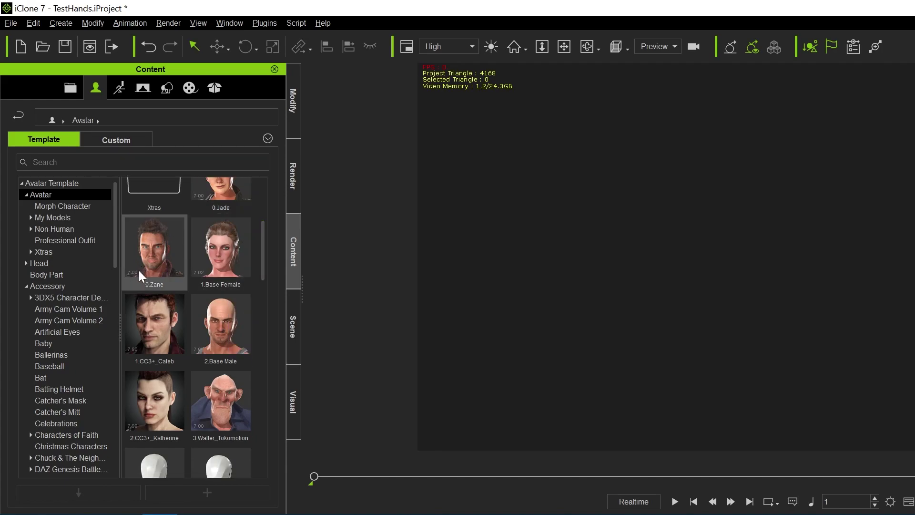
pyautogui.moveTo(260, 242)
pyautogui.mouseDown()
pyautogui.moveTo(261, 255)
pyautogui.moveTo(261, 237)
pyautogui.moveTo(261, 245)
pyautogui.mouseUp()
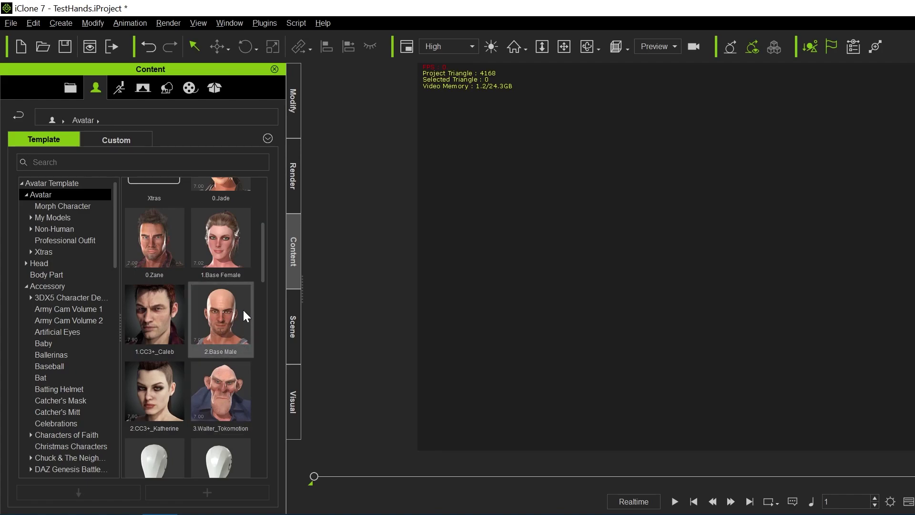
pyautogui.moveTo(261, 275)
pyautogui.mouseDown()
pyautogui.moveTo(263, 323)
pyautogui.moveTo(268, 278)
pyautogui.moveTo(259, 276)
pyautogui.mouseUp()
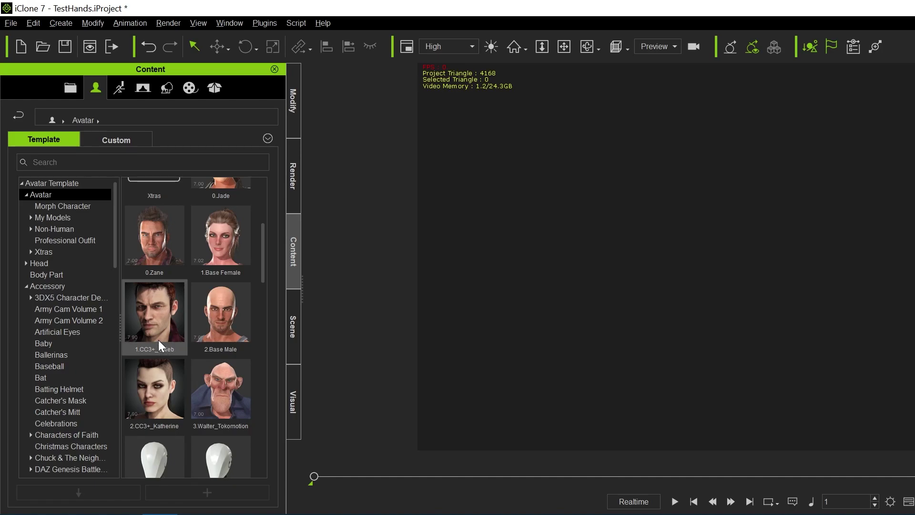
pyautogui.moveTo(161, 328)
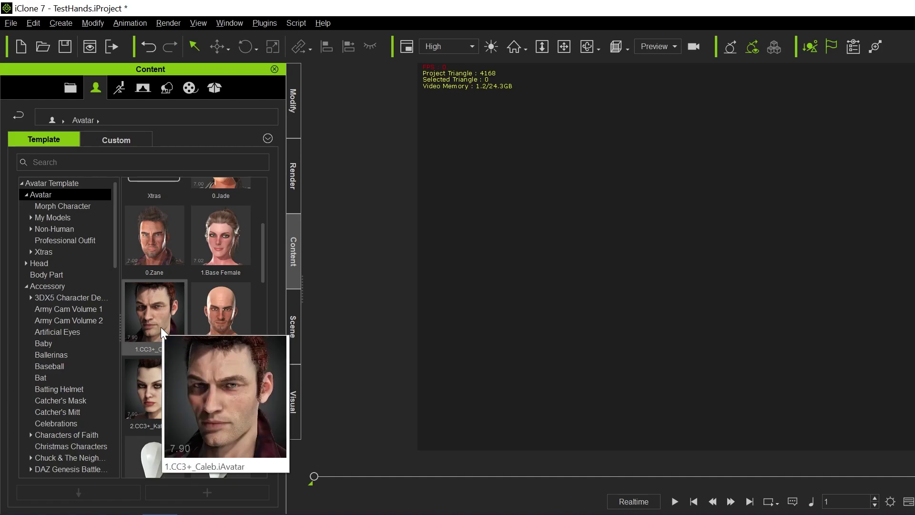
pyautogui.doubleClick(161, 327)
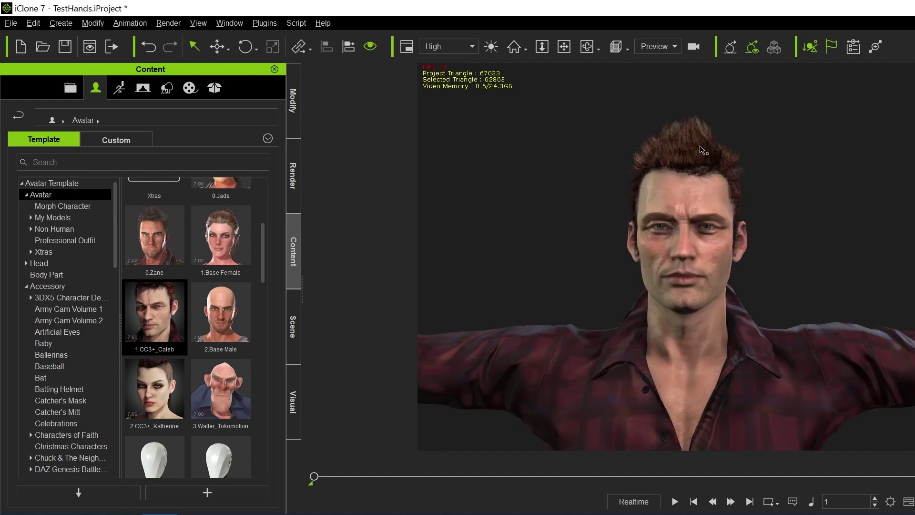
# - Select Caleb's spiky hair in the viewport and delete it
pyautogui.click(699, 137)
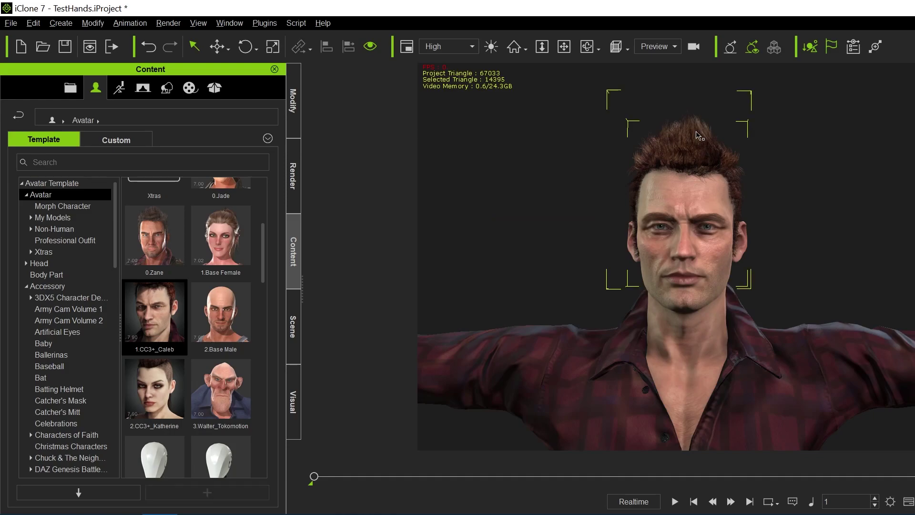
pyautogui.press('Delete')
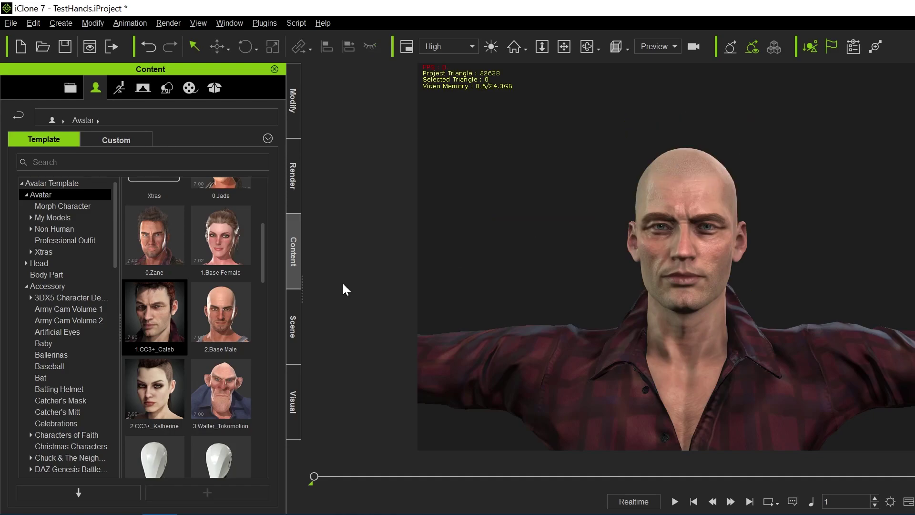
# - Browse to Accessory > G6 Hair and try dragging Short Hair onto the avatar
pyautogui.scroll(-16, 84, 355)
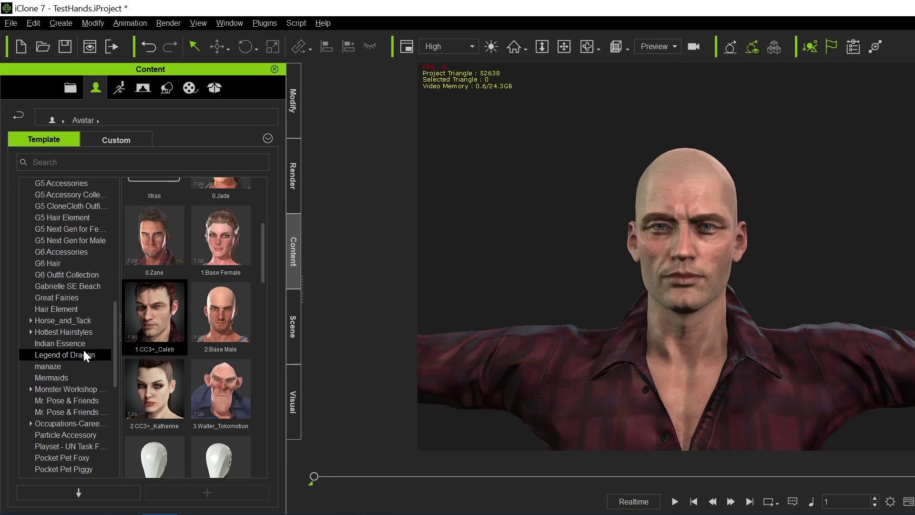
pyautogui.scroll(-5, 85, 355)
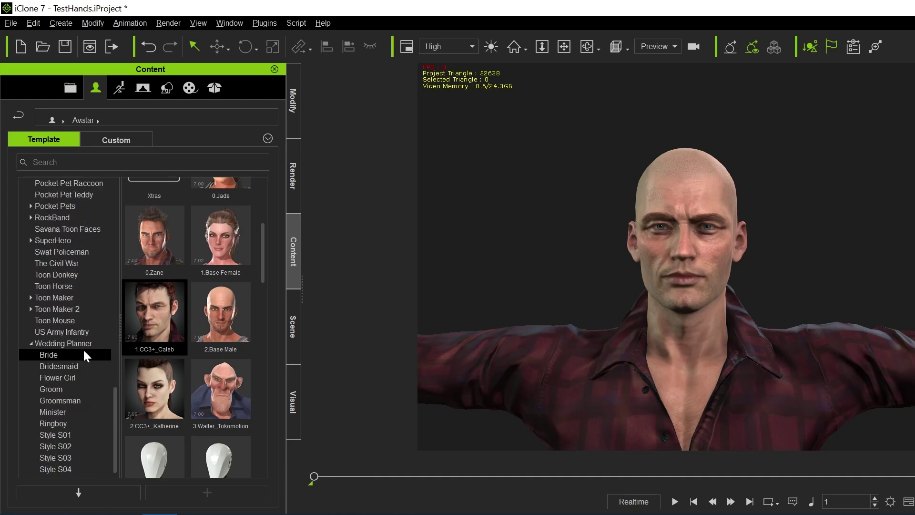
pyautogui.scroll(10, 84, 351)
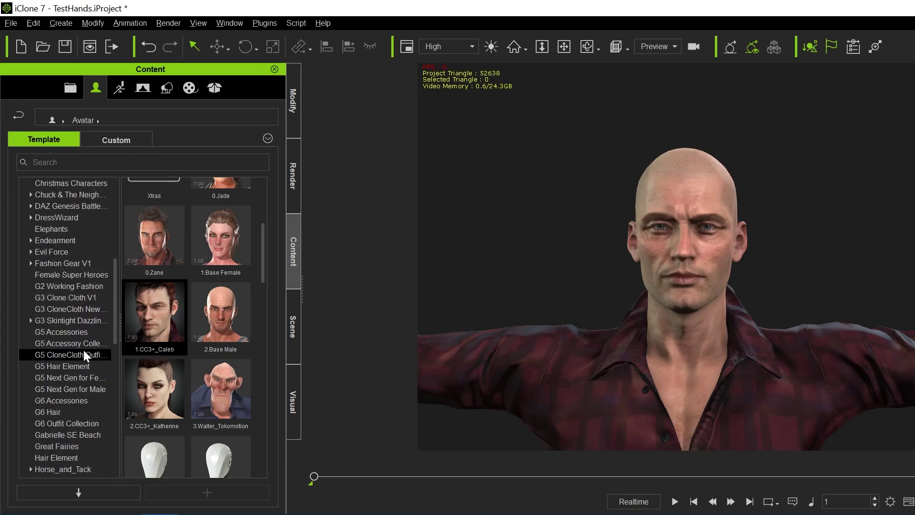
pyautogui.scroll(-1, 84, 350)
pyautogui.click(58, 378)
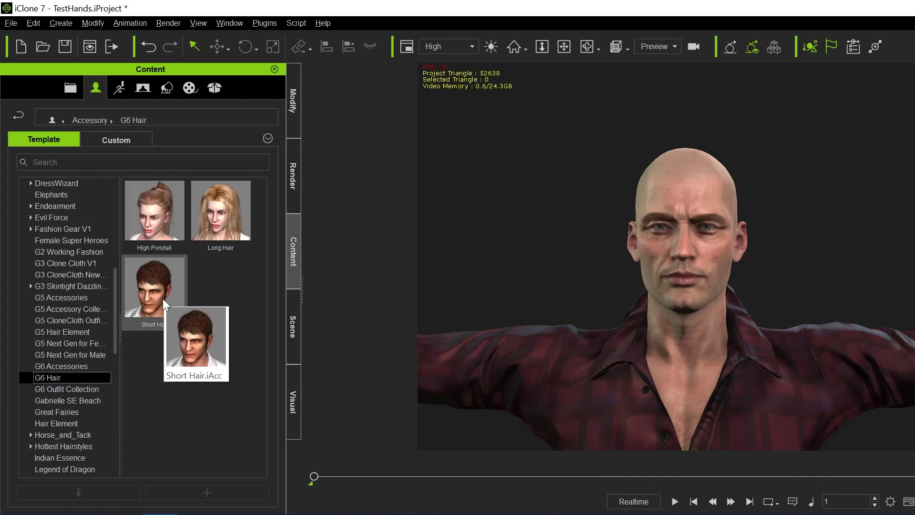
pyautogui.moveTo(163, 304); pyautogui.dragTo(486, 326)
# - Select CC3+_Caleb in the Scene list and return to the G6 Hair collection
pyautogui.click(296, 329)
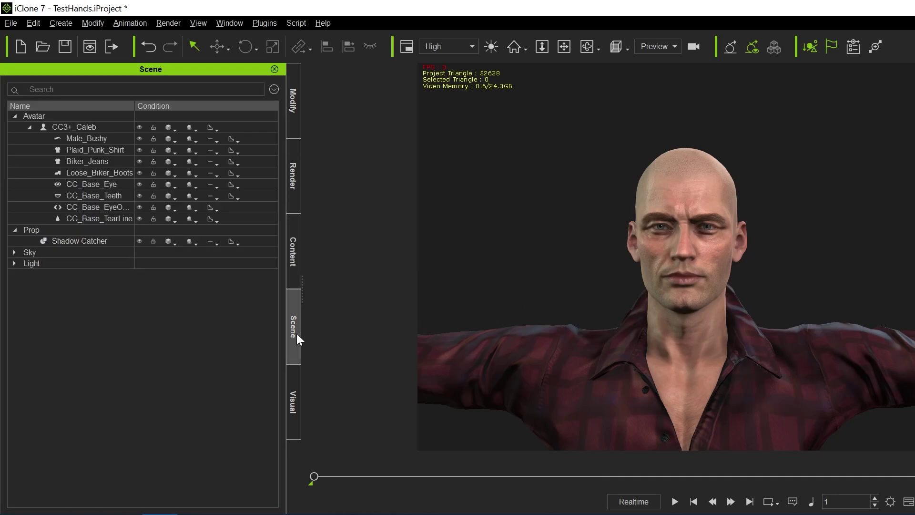
pyautogui.click(112, 141)
pyautogui.click(104, 126)
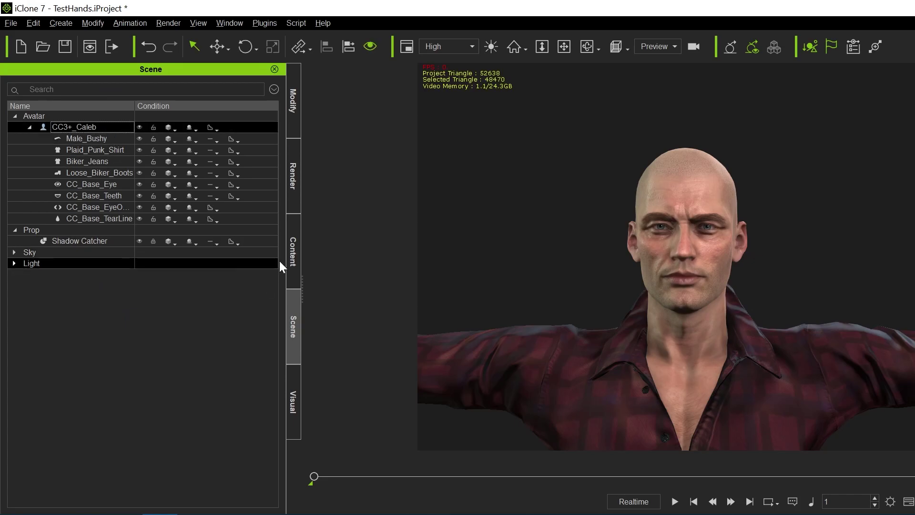
pyautogui.click(300, 256)
# - Apply the G6 Short Hair onto Caleb's head and view the head in profile
pyautogui.moveTo(173, 317); pyautogui.dragTo(445, 364)
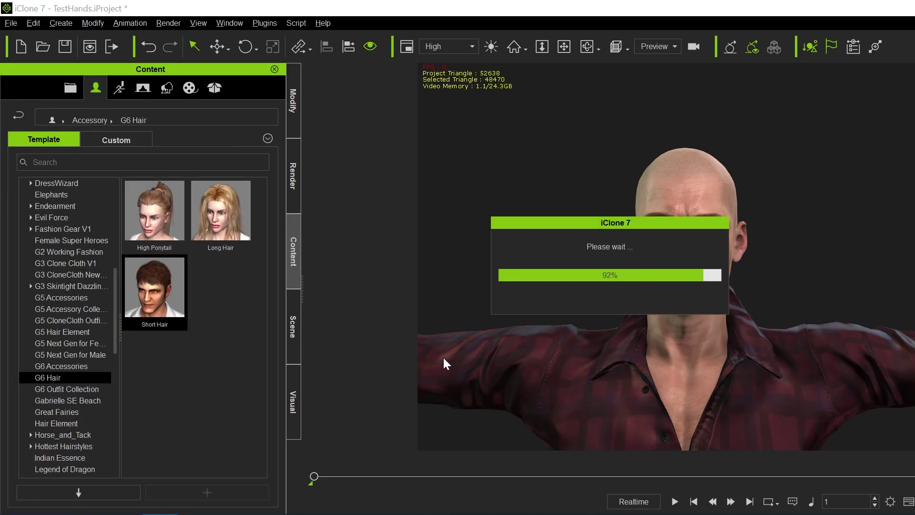
pyautogui.press('x')
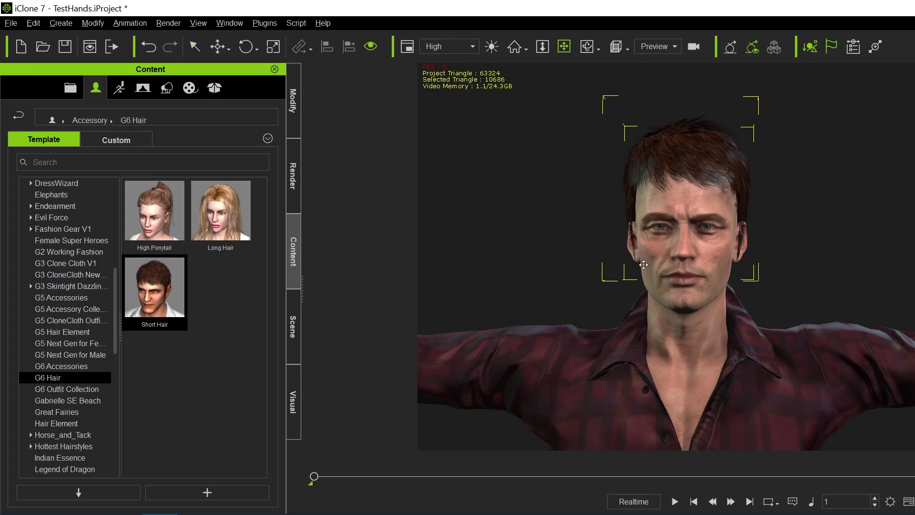
pyautogui.moveTo(574, 264); pyautogui.dragTo(906, 281, button='right')
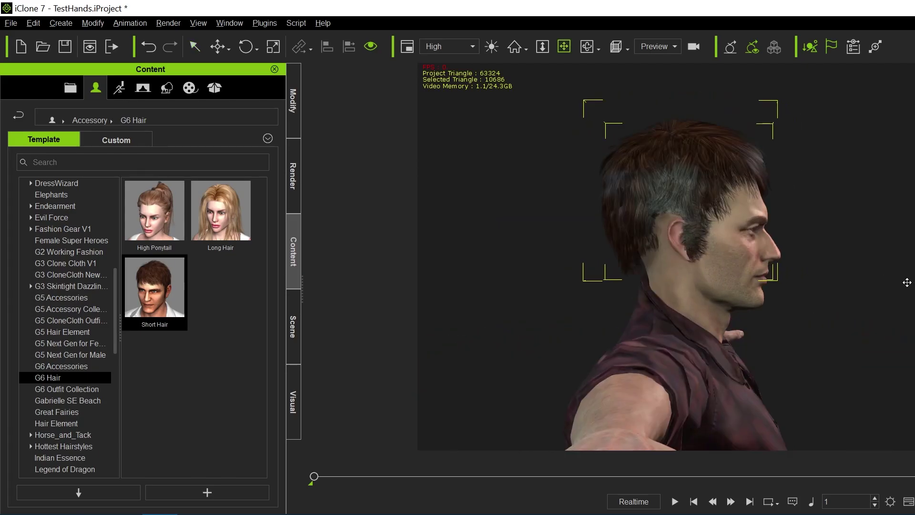
# - Move the hair forward and down, scale it down slightly to fit the scalp, then inspect it
pyautogui.press('w')
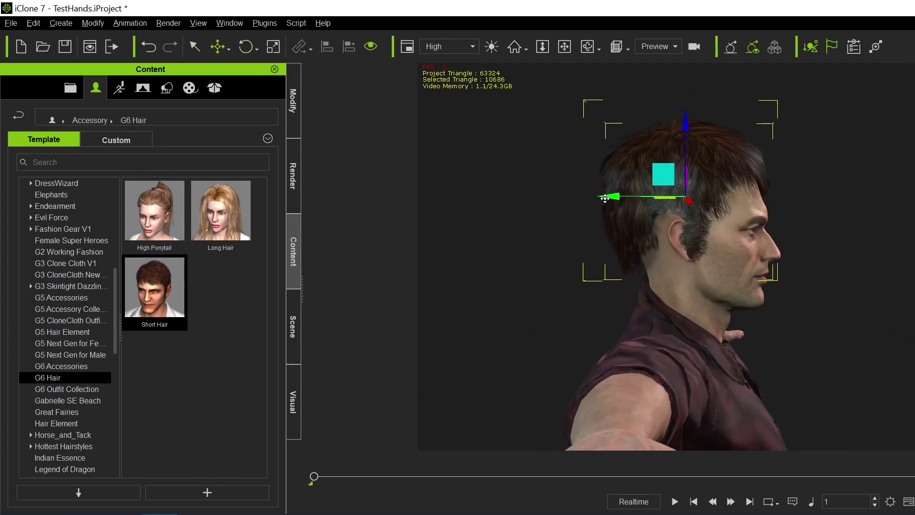
pyautogui.moveTo(605, 198); pyautogui.dragTo(617, 198)
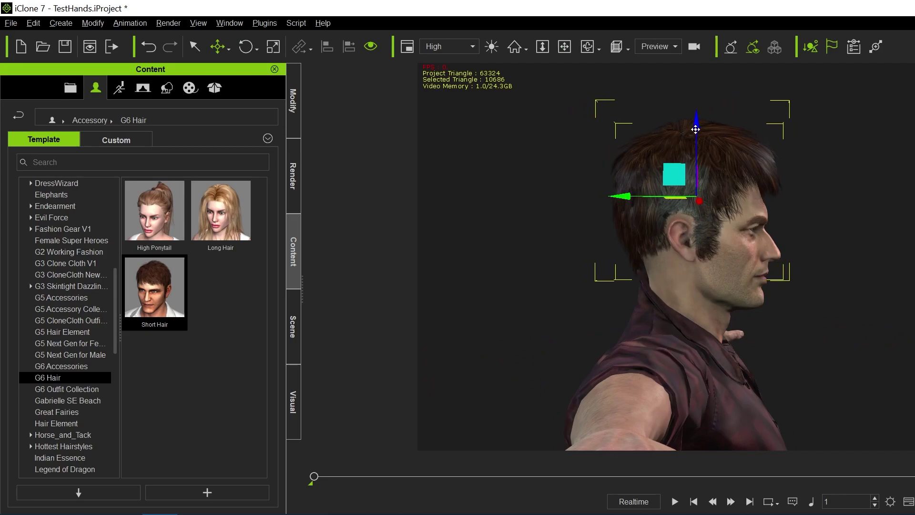
pyautogui.moveTo(696, 130); pyautogui.dragTo(696, 139)
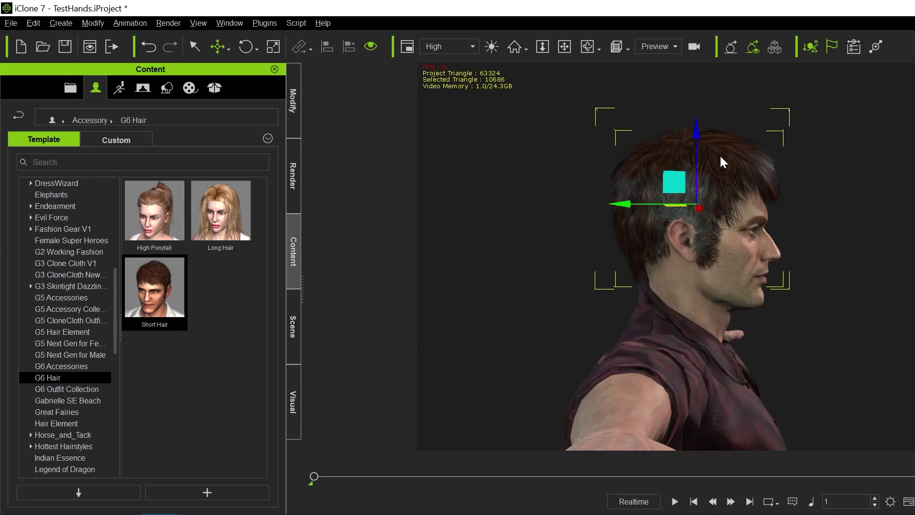
pyautogui.press('r')
pyautogui.moveTo(700, 201); pyautogui.dragTo(699, 216)
pyautogui.press('e')
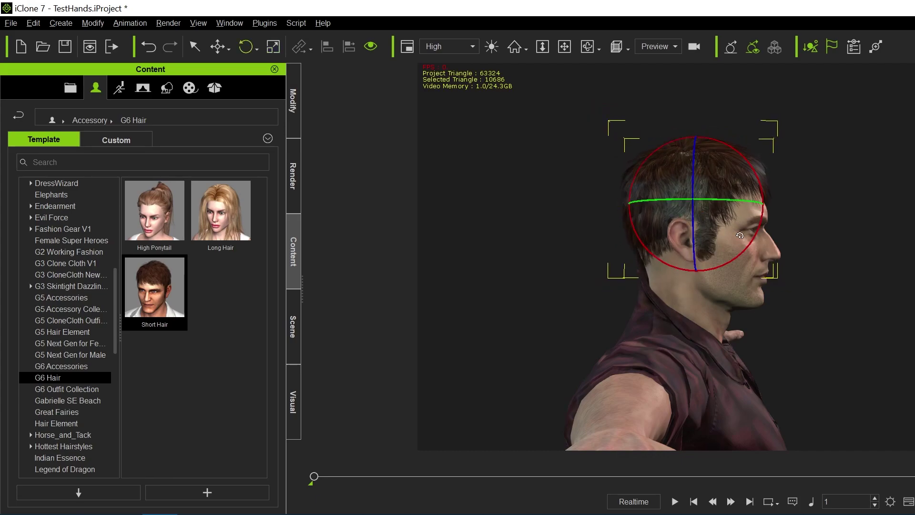
pyautogui.press('w')
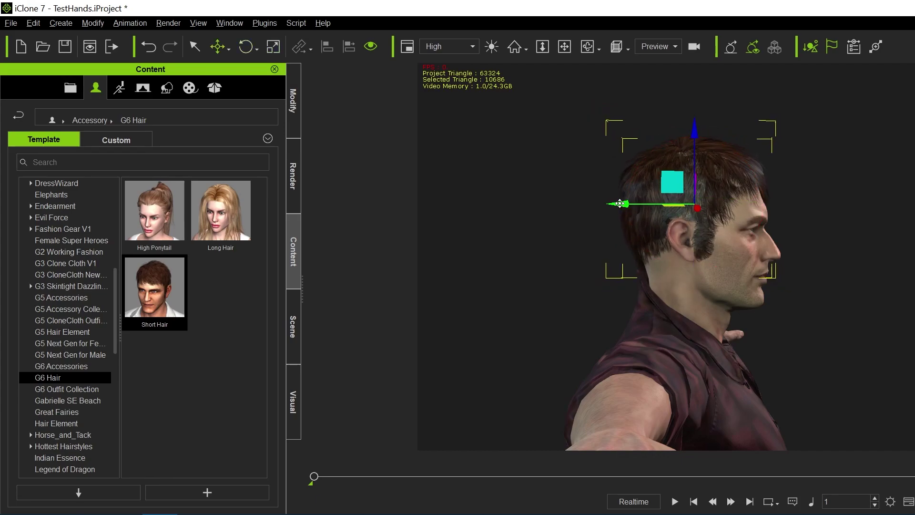
pyautogui.moveTo(831, 267); pyautogui.dragTo(540, 272, button='right')
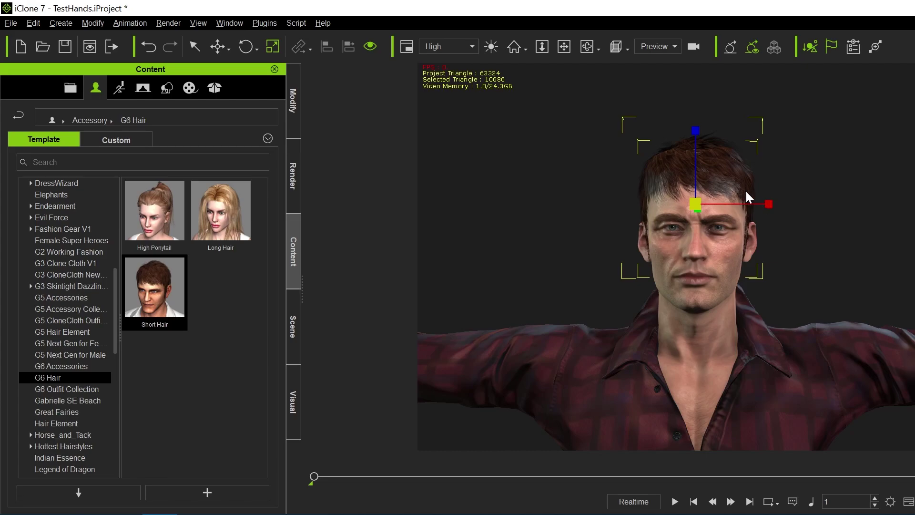
pyautogui.moveTo(858, 251); pyautogui.dragTo(539, 258, button='right')
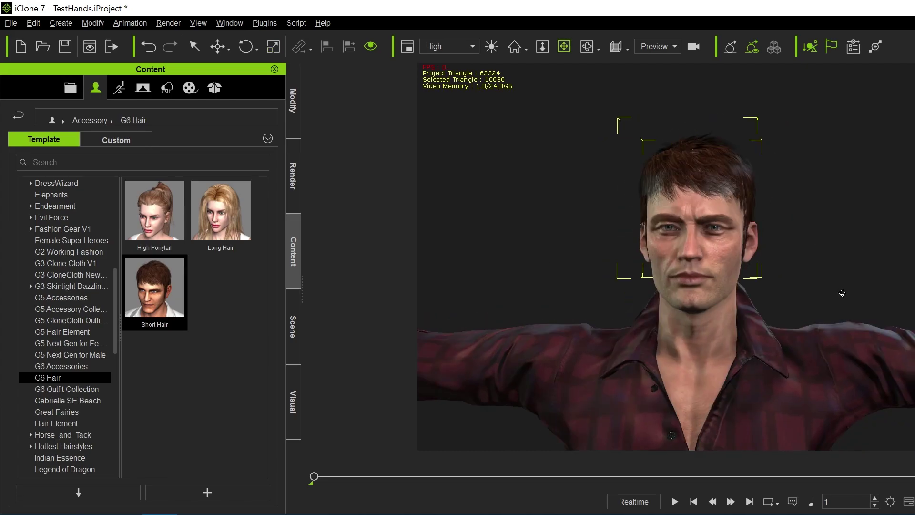
# - Select the whole CC3+_Caleb avatar in the Scene list and choose Edit in Character Creator
pyautogui.click(297, 341)
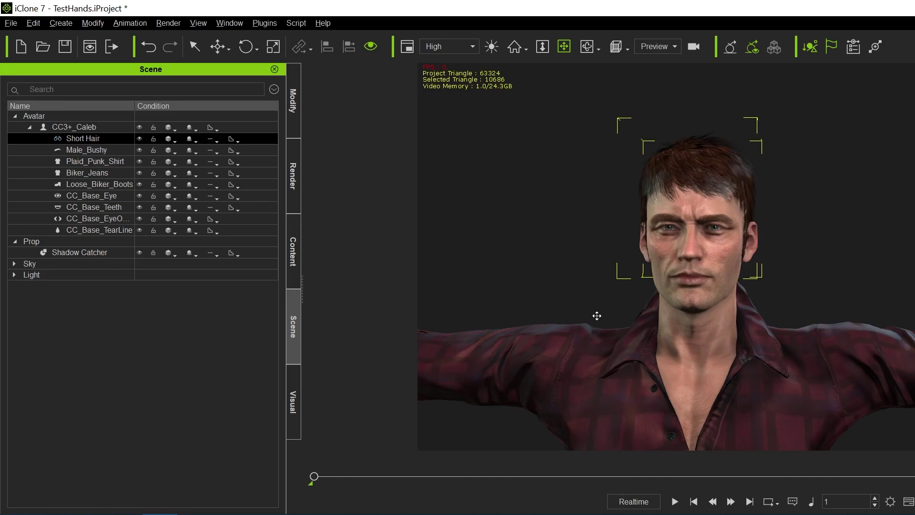
pyautogui.click(90, 130)
pyautogui.click(292, 125)
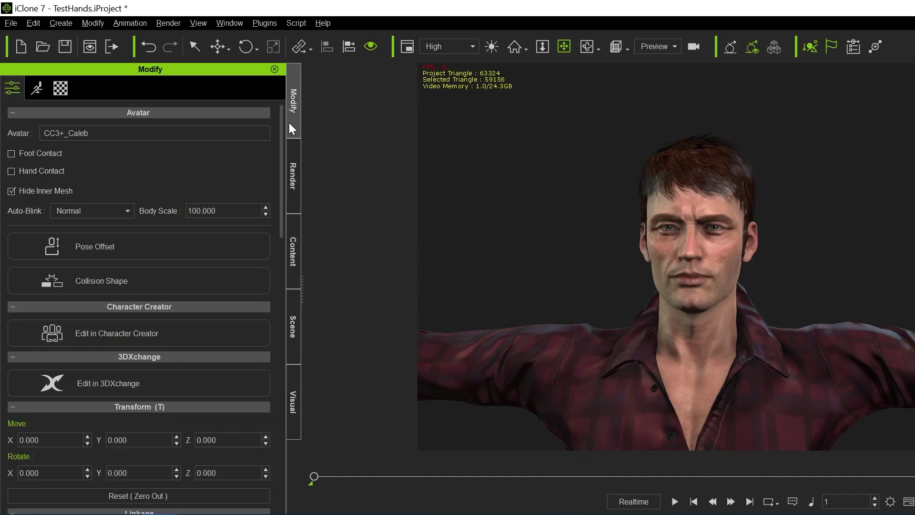
pyautogui.click(112, 329)
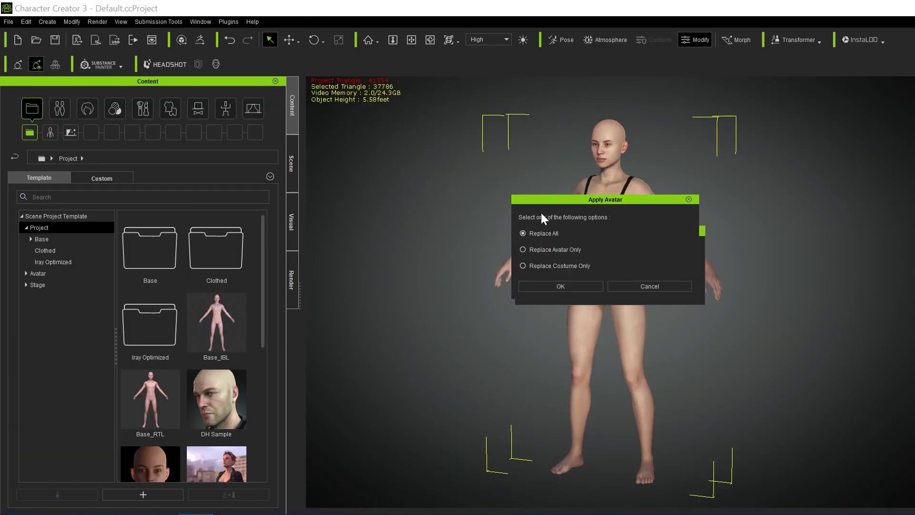
# - Replace All with the avatar sent from iClone and bring the character into view
pyautogui.click(553, 287)
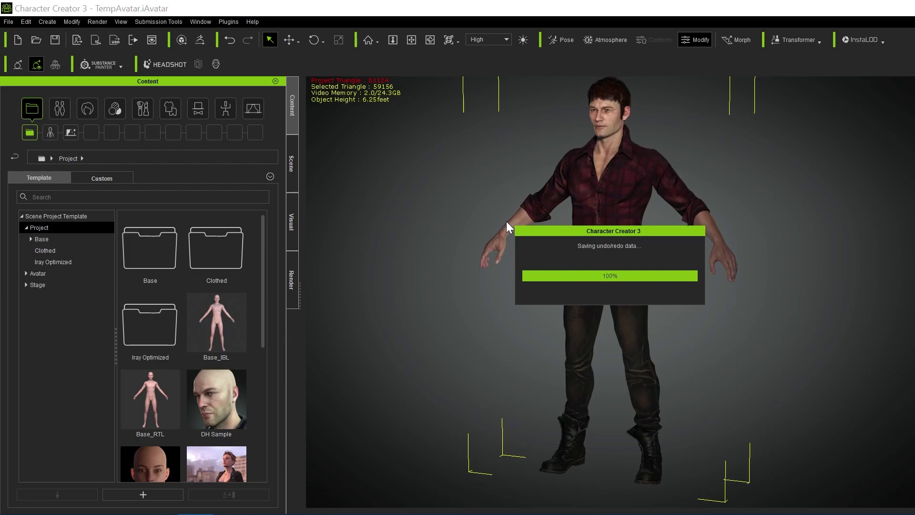
pyautogui.moveTo(507, 179); pyautogui.dragTo(494, 245, button='middle')
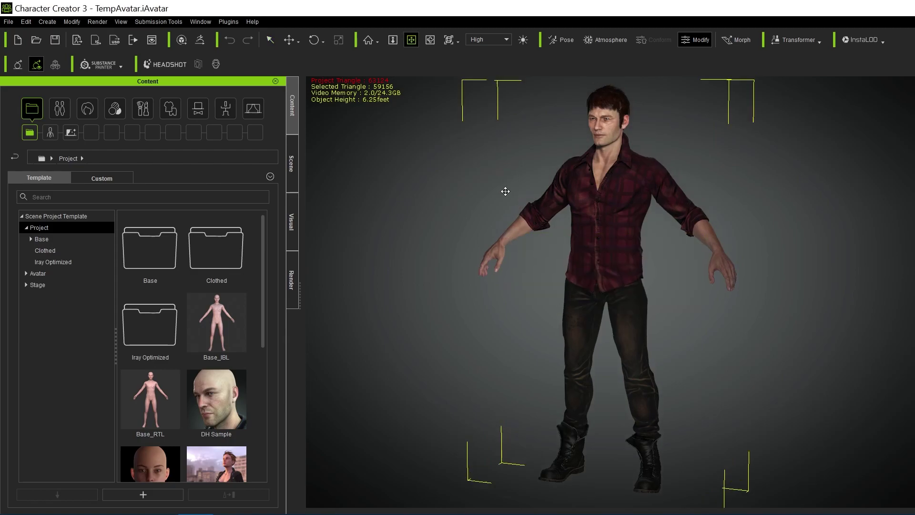
pyautogui.scroll(6, 494, 245)
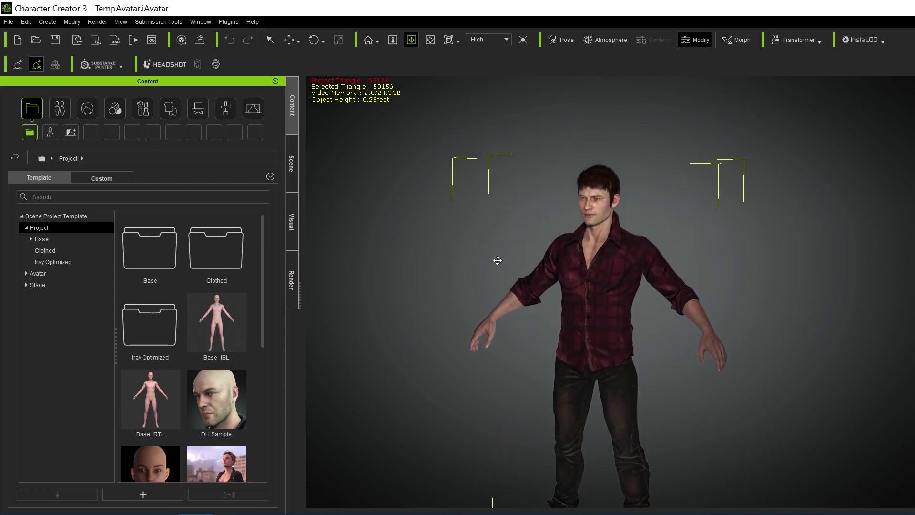
pyautogui.scroll(5, 531, 390)
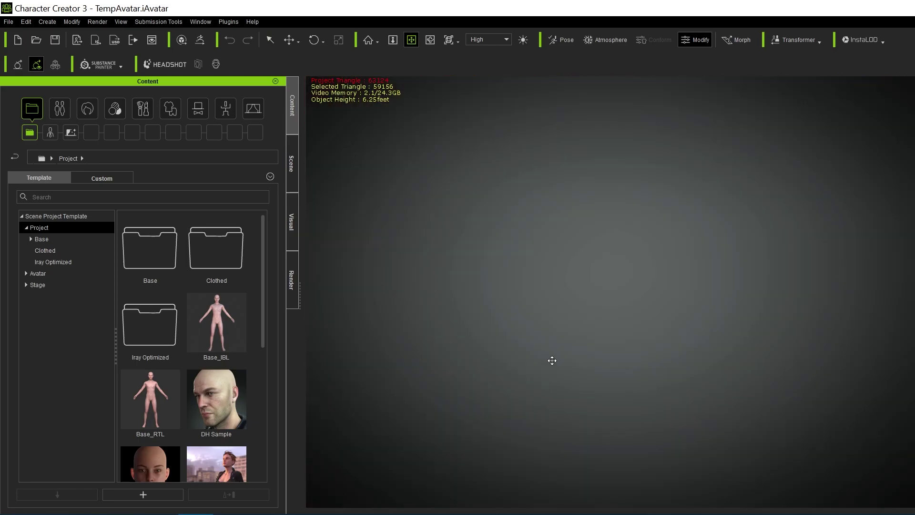
pyautogui.scroll(-5, 552, 362)
pyautogui.scroll(-4, 557, 268)
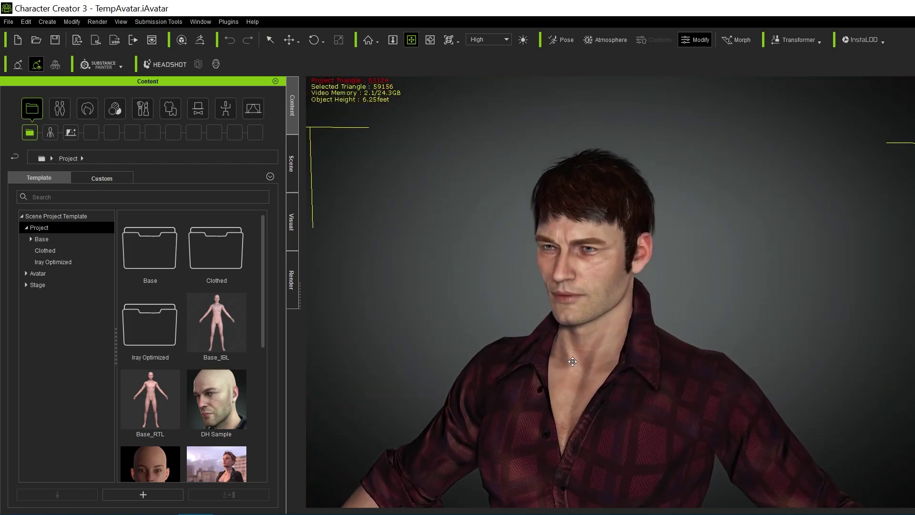
# - Select the Short Hair on the avatar, frame it, and show the Scene list
pyautogui.press('q')
pyautogui.click(602, 167)
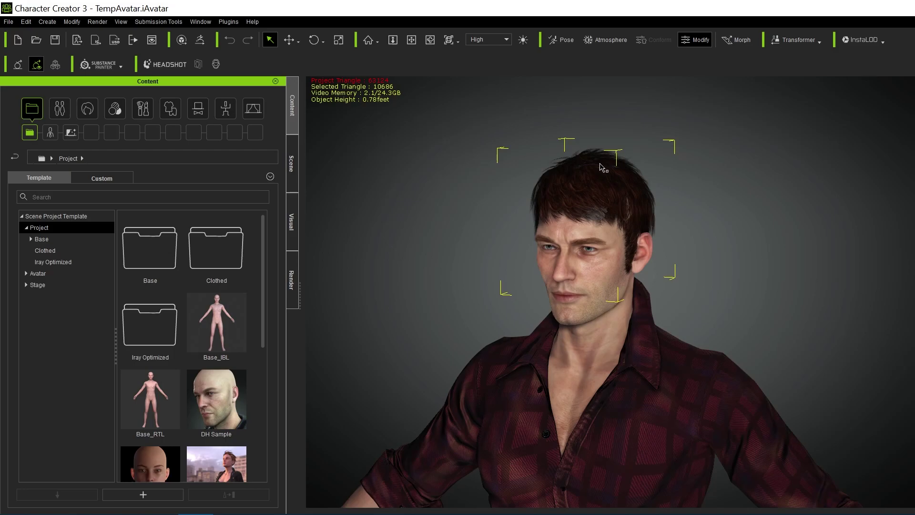
pyautogui.press('f')
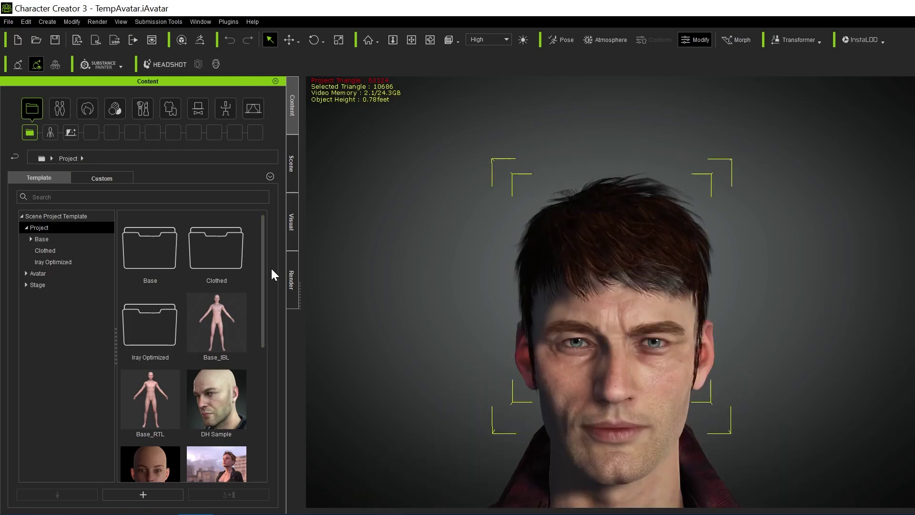
pyautogui.click(293, 186)
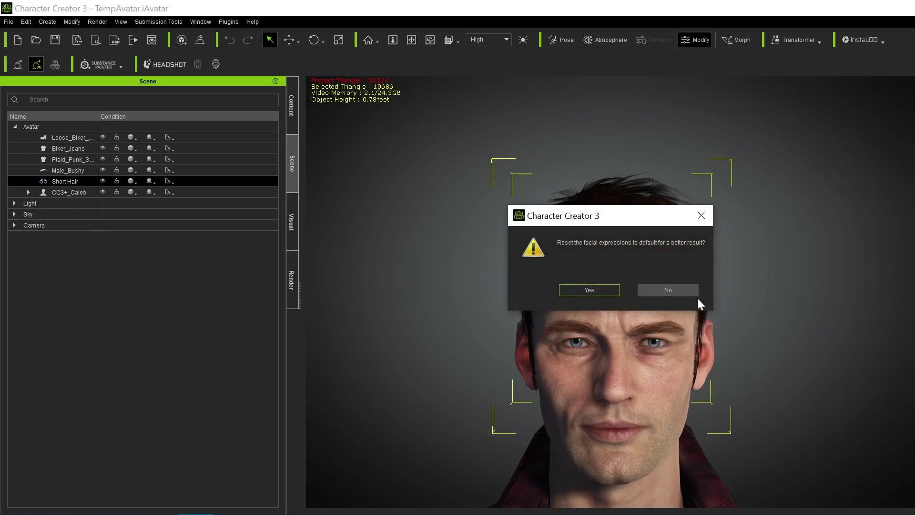
# - Reset expressions, convert the Short Hair with the Base/All hair template, and inspect the head
pyautogui.click(606, 288)
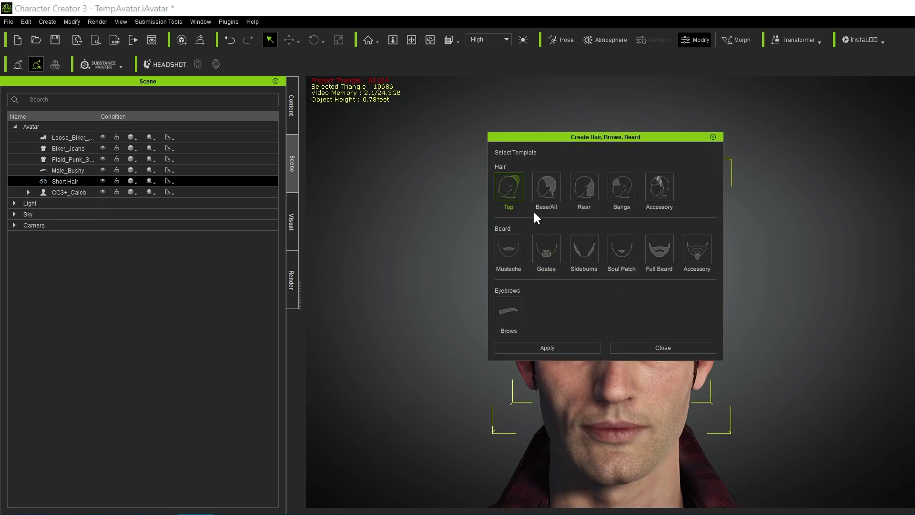
pyautogui.click(546, 188)
pyautogui.click(584, 249)
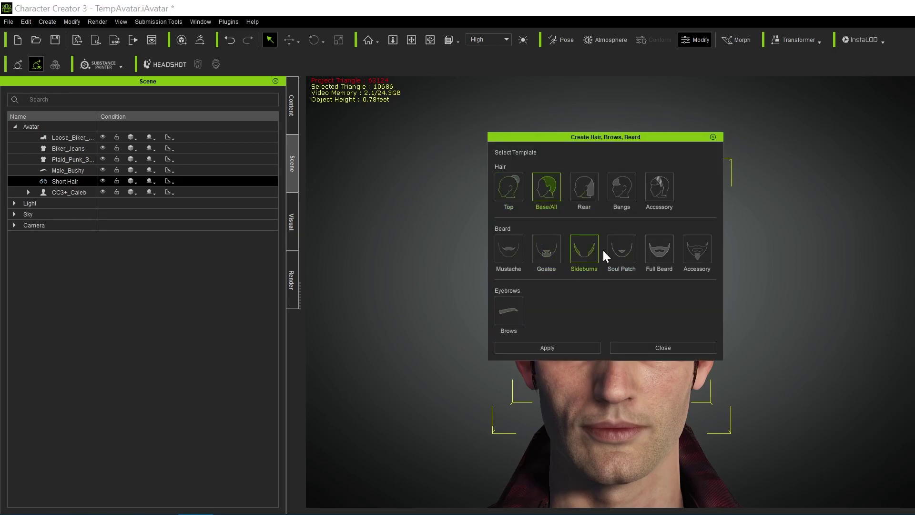
pyautogui.click(547, 347)
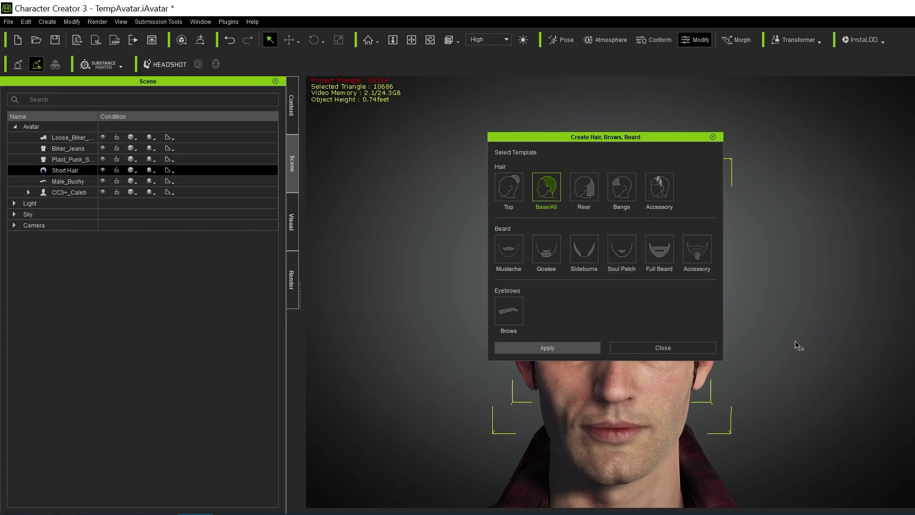
pyautogui.click(667, 348)
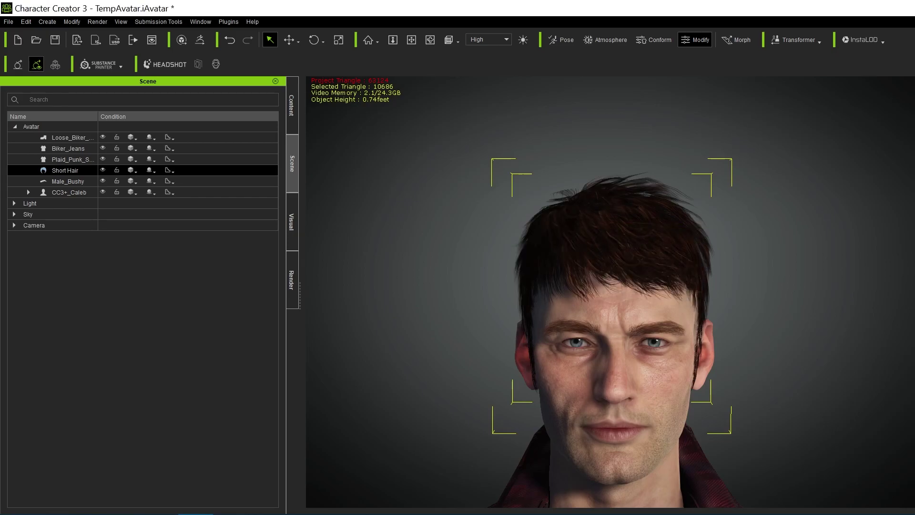
pyautogui.moveTo(807, 298); pyautogui.dragTo(702, 281, button='right')
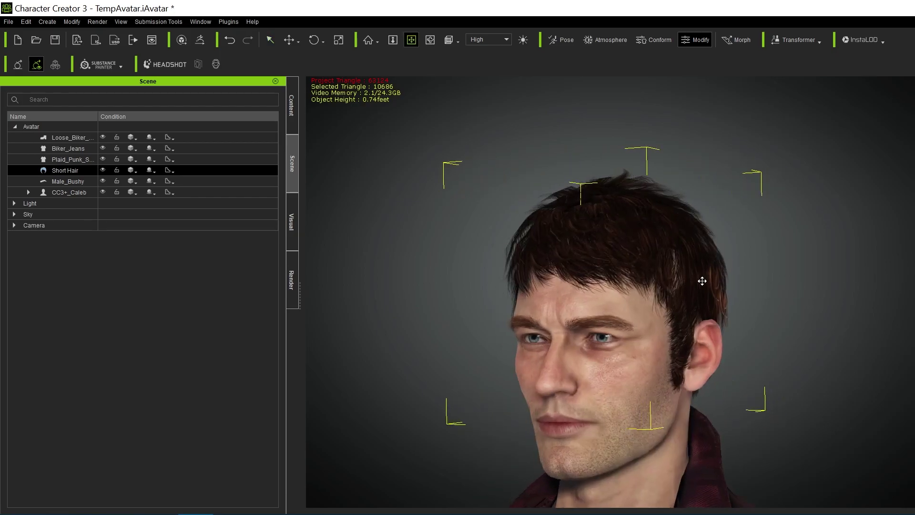
pyautogui.moveTo(702, 281); pyautogui.dragTo(715, 272, button='middle')
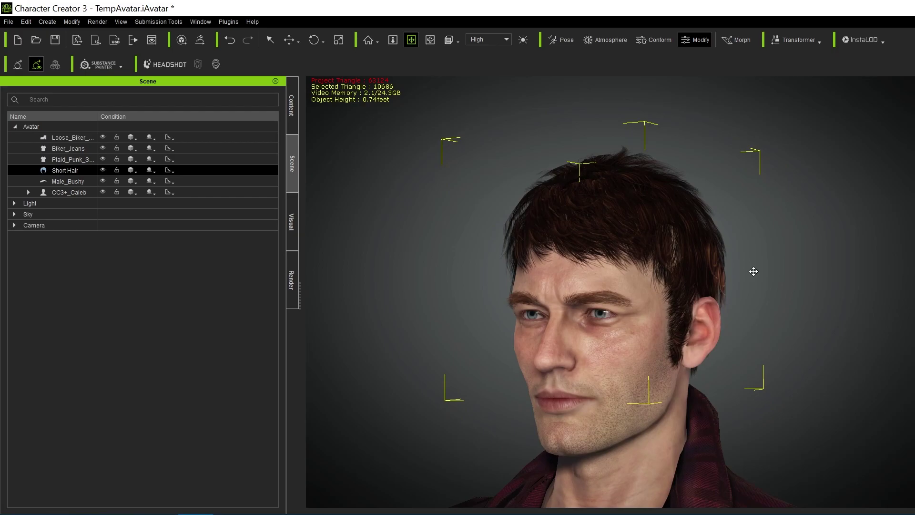